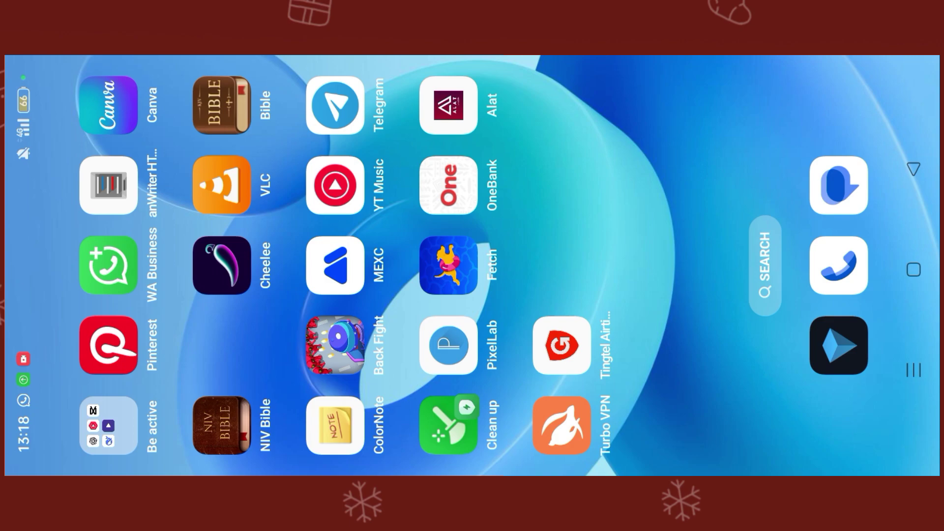
Swipe up on the home screen to show the alphabetical list of installed apps
left_click_drag(664, 266, 295, 267)
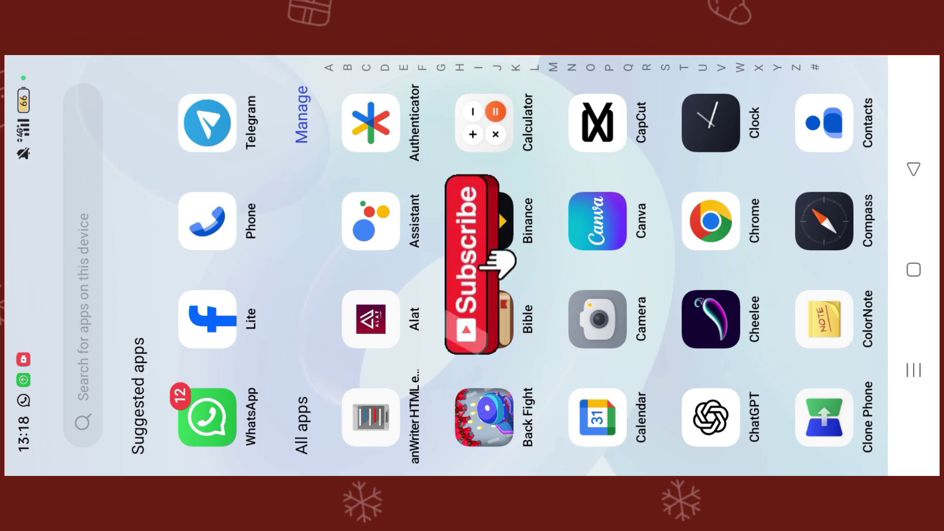
Open Telegram and show the full list of all chats
left_click(208, 123)
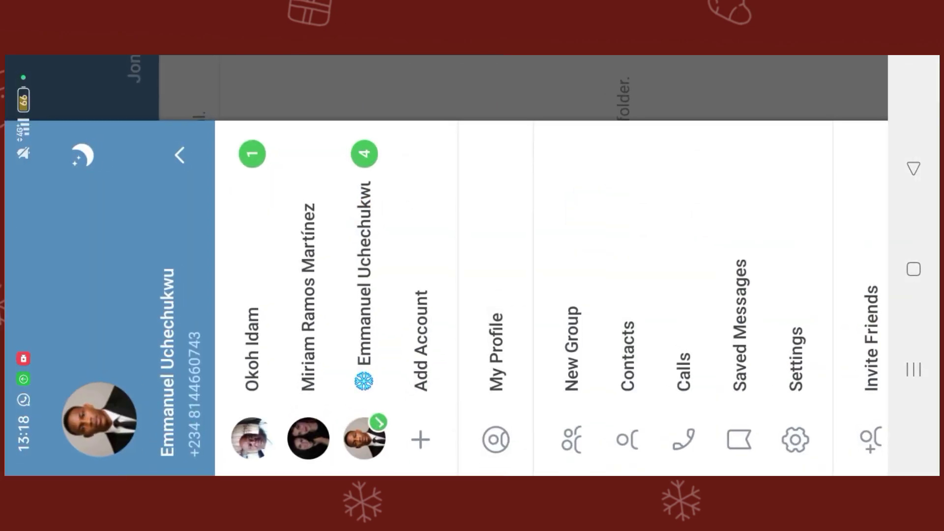
left_click(421, 340)
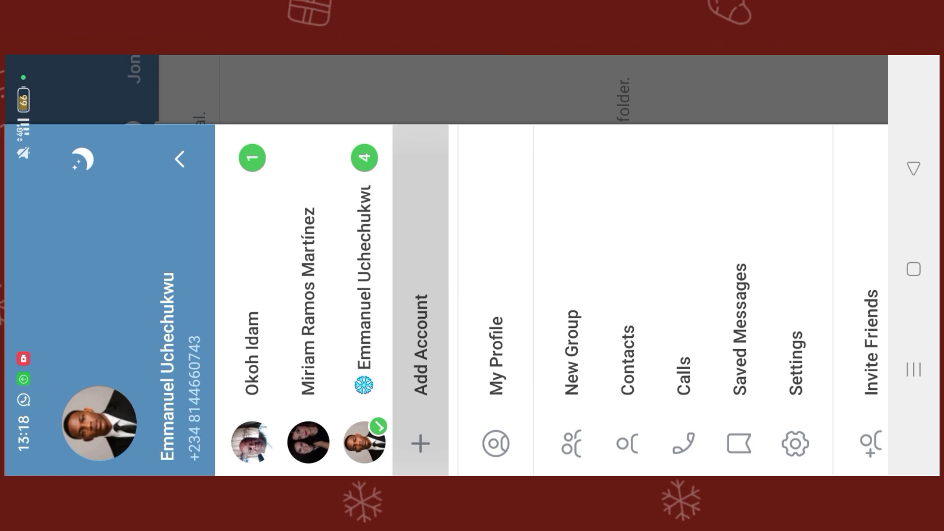
left_click_drag(375, 284, 374, 111)
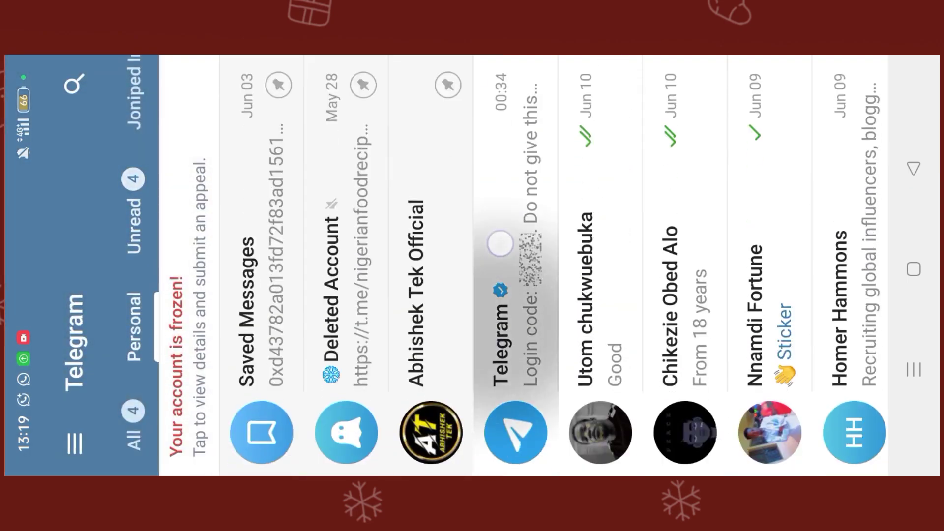
left_click_drag(498, 247, 498, 75)
Appeal the frozen account by sending /start to the Spam Info Bot, then return home
left_click(185, 296)
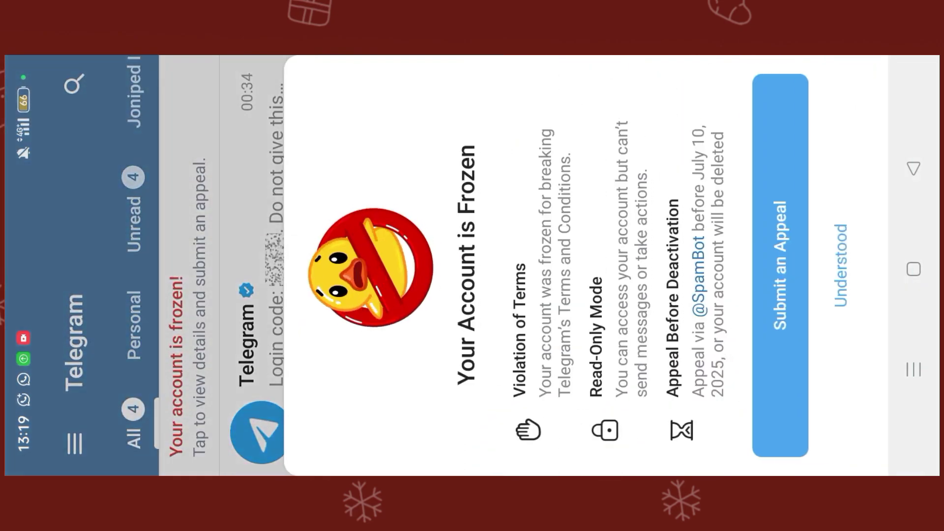
left_click(843, 295)
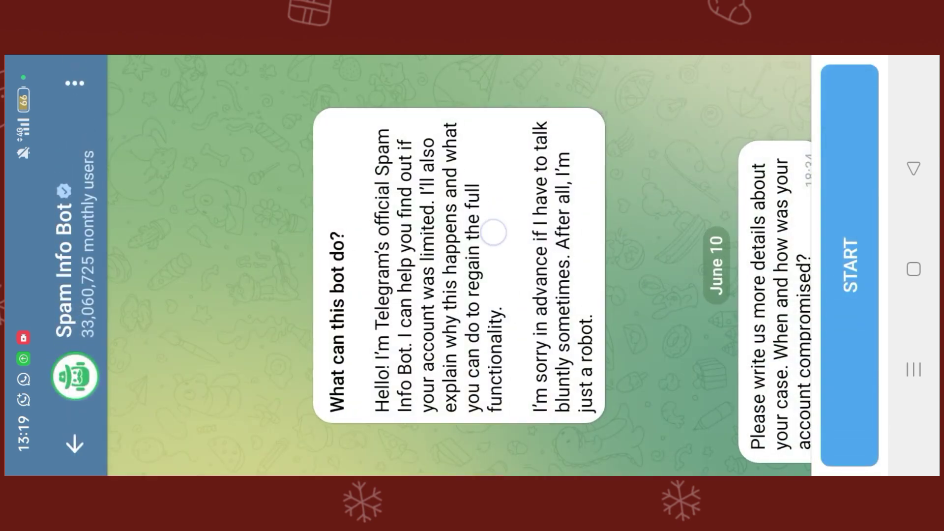
left_click(850, 266)
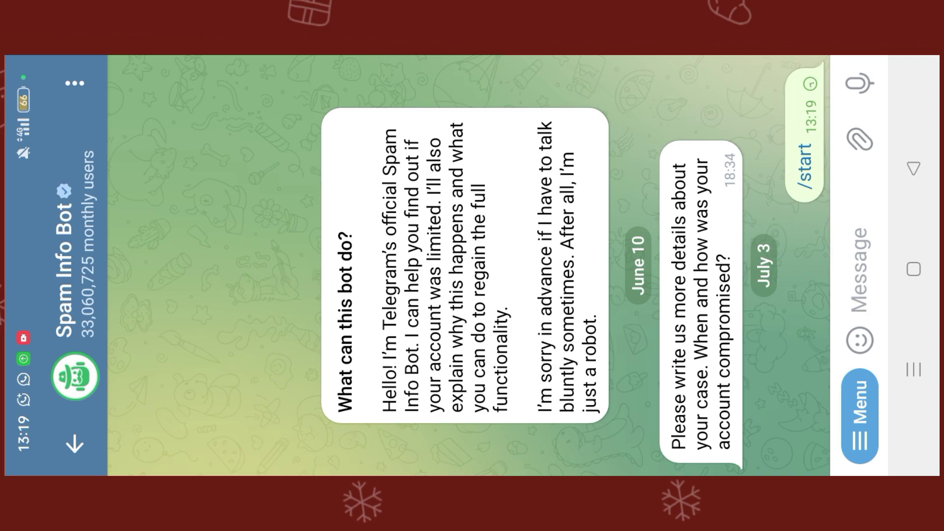
left_click(914, 168)
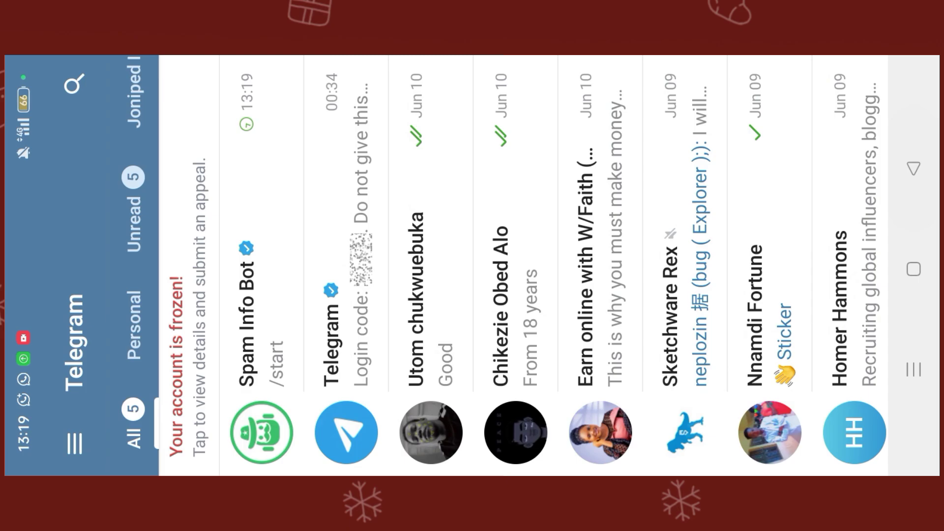
left_click(913, 269)
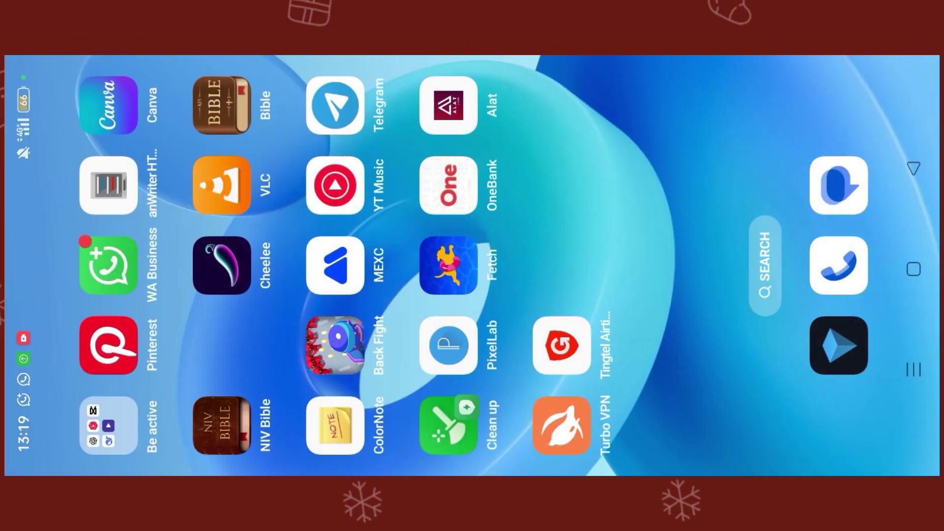
left_click(913, 369)
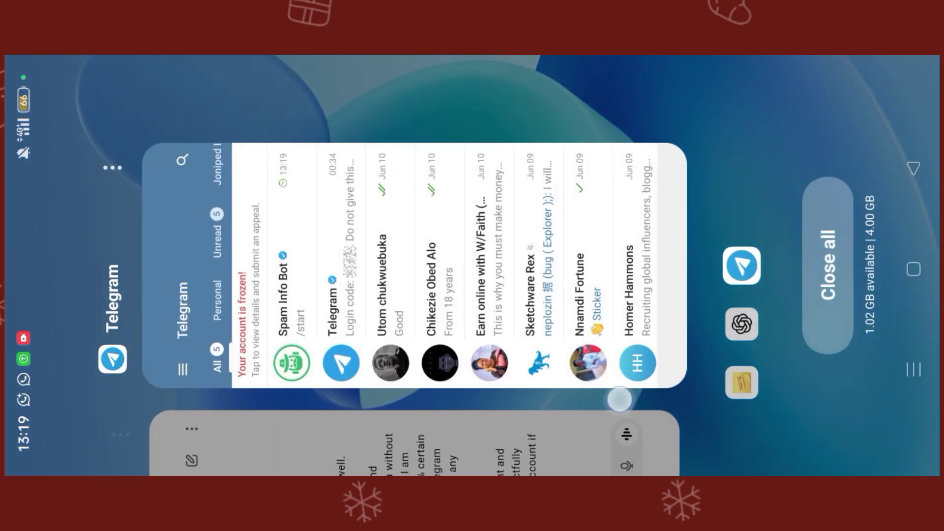
left_click_drag(414, 354, 414, 185)
left_click(571, 263)
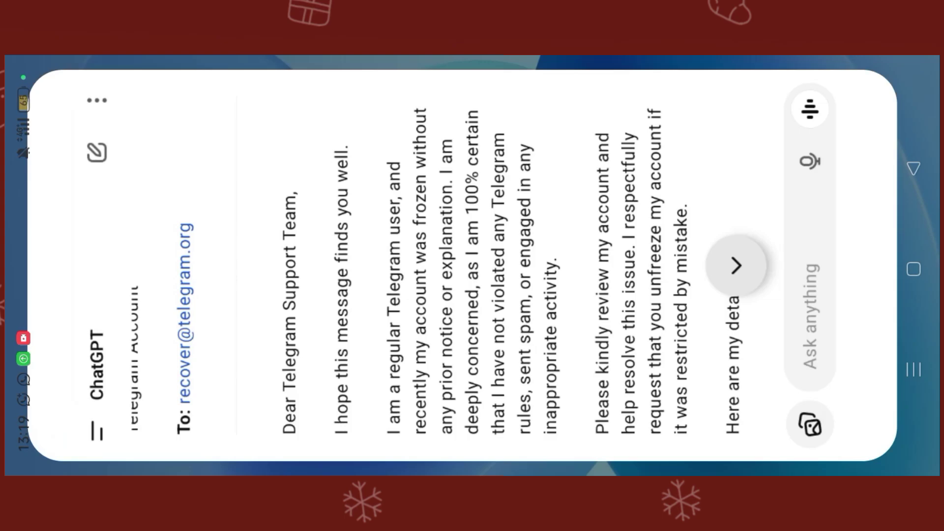
left_click_drag(623, 266, 636, 266)
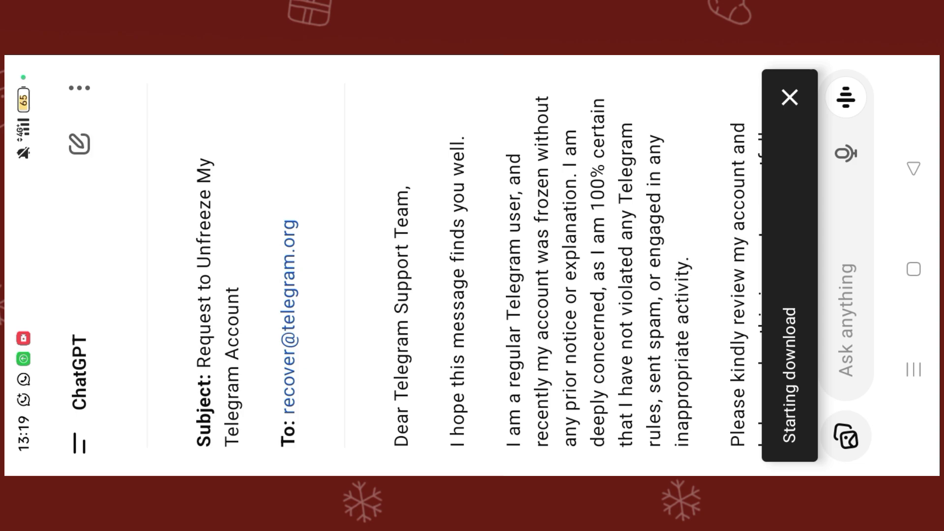
scroll(472, 266, "up", 2)
scroll(473, 266, "up", 2)
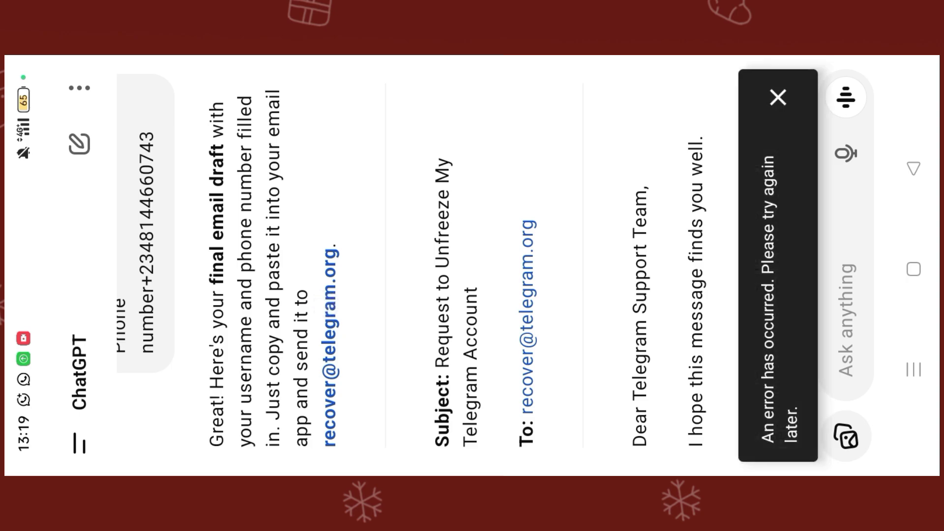
left_click(518, 306)
left_click(529, 276)
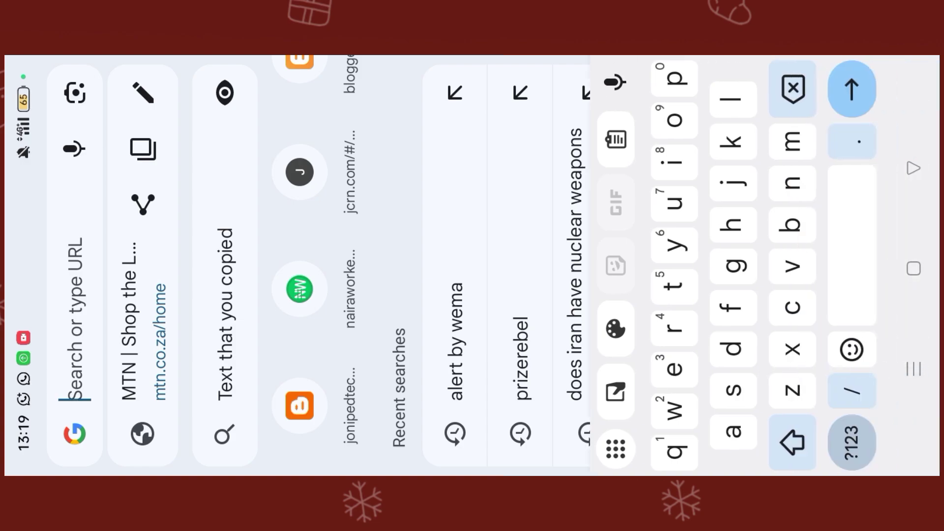
type("tel")
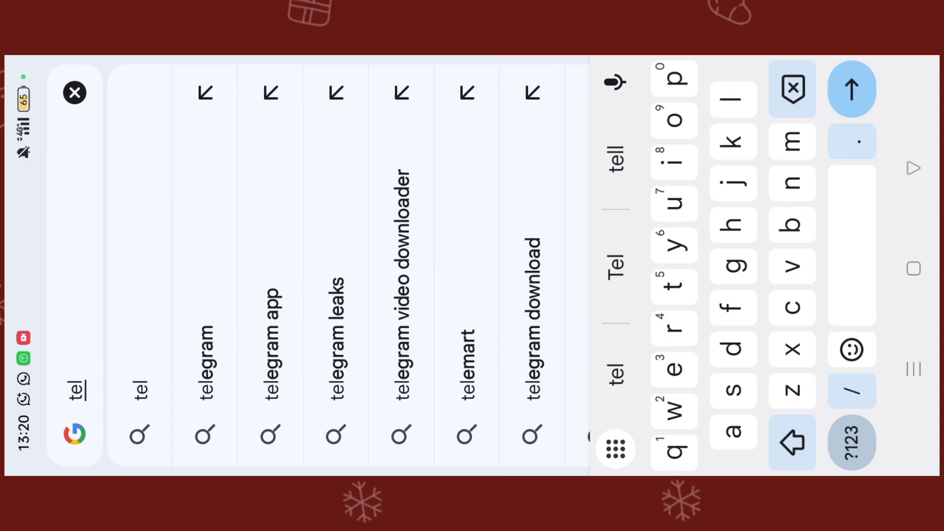
type("egram")
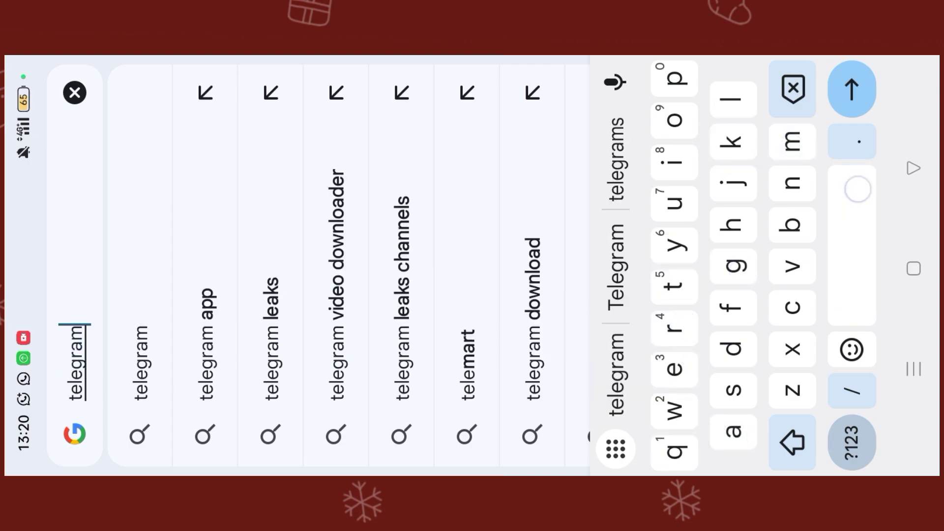
type(" shpp")
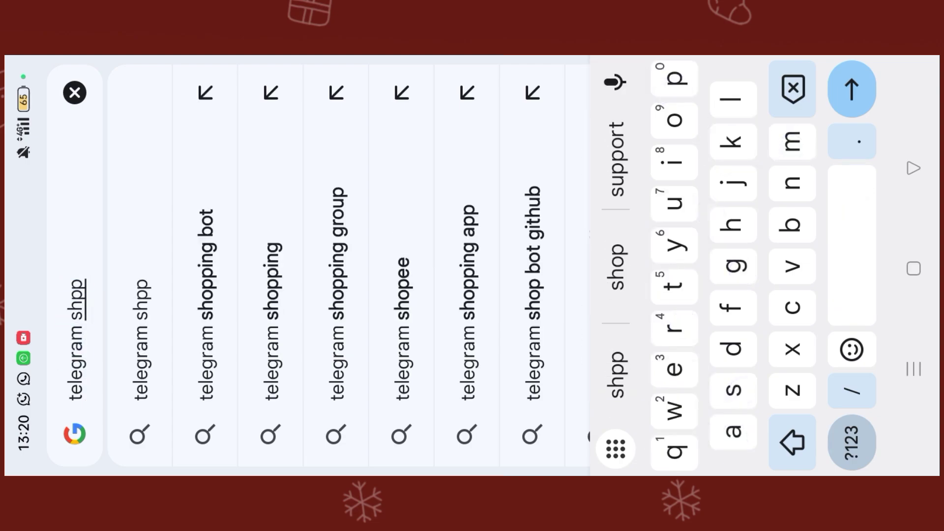
Search 'telegram support' in Chrome and open the telegram.org Support page
left_click(617, 159)
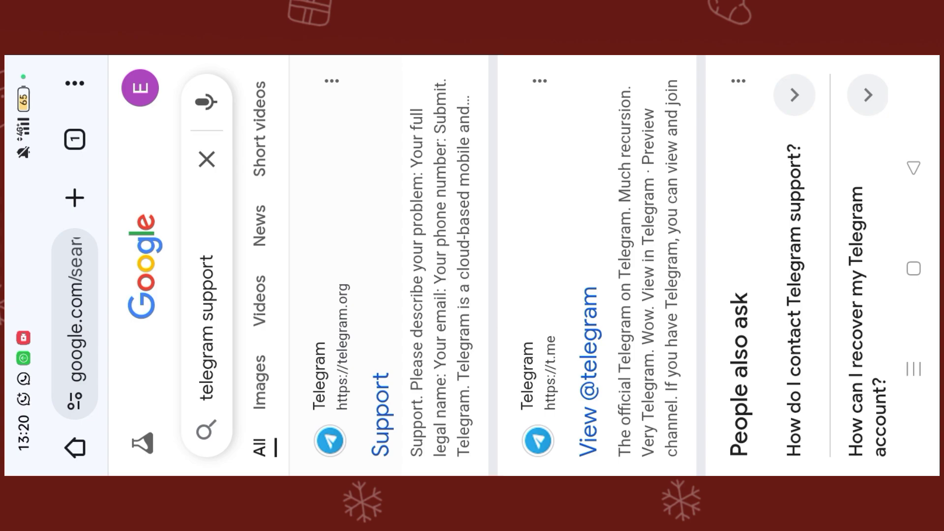
scroll(492, 205, "down", 6)
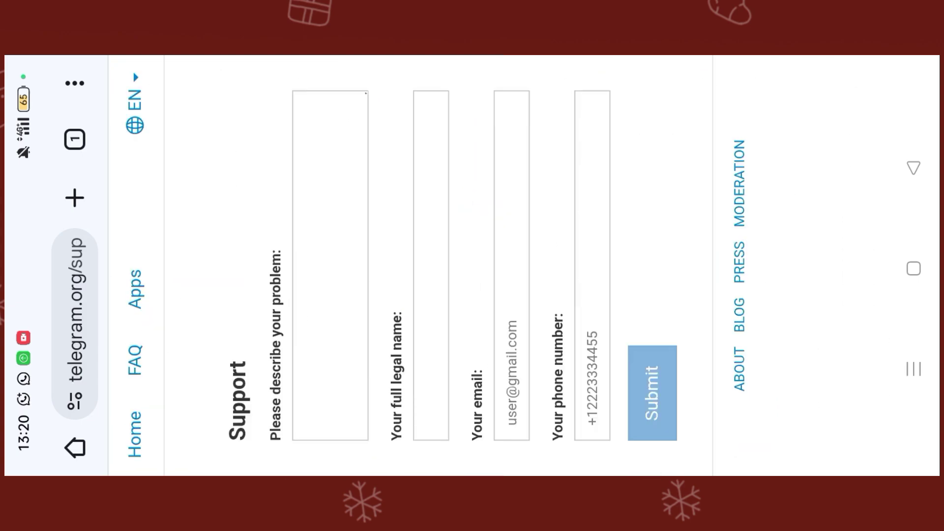
Paste the copied appeal letter from the clipboard into the problem description box
left_click(333, 286)
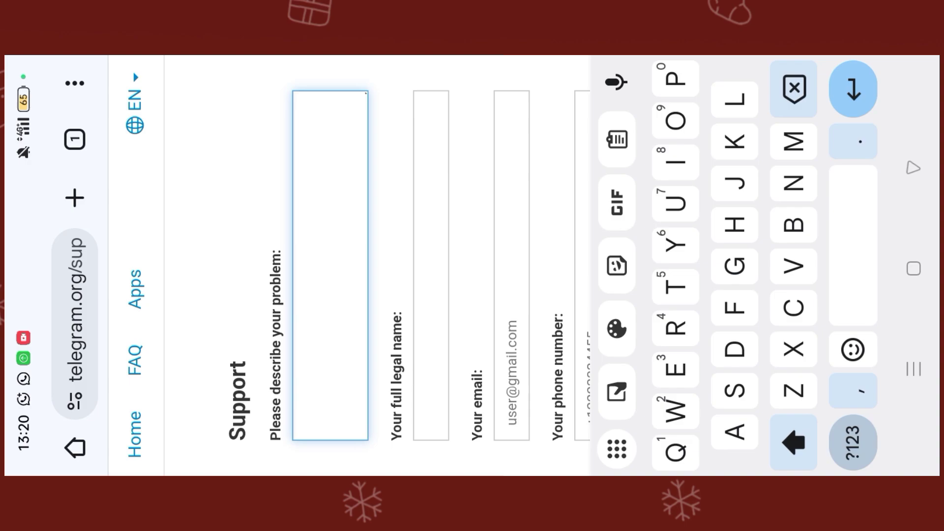
left_click(615, 138)
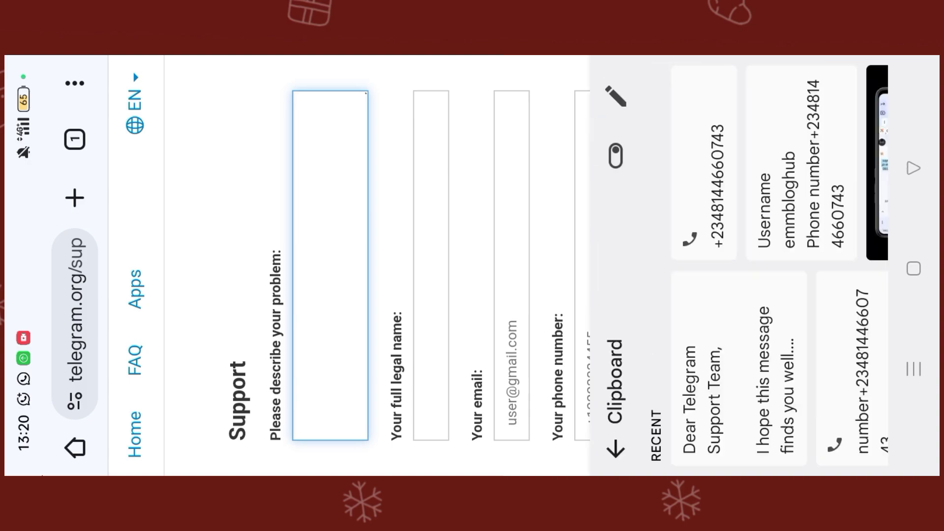
left_click(738, 369)
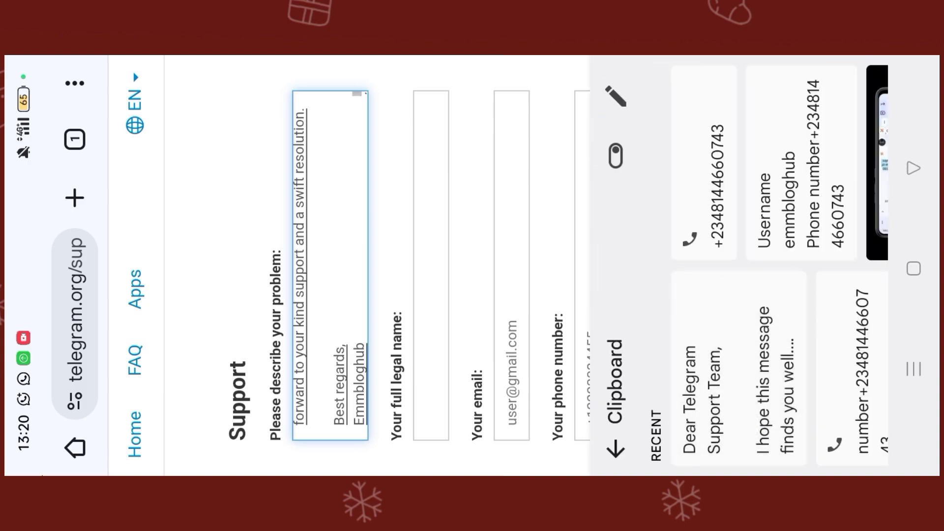
left_click(615, 448)
Fill in the full legal name using the keyboard's suggested names
left_click(429, 402)
type("U")
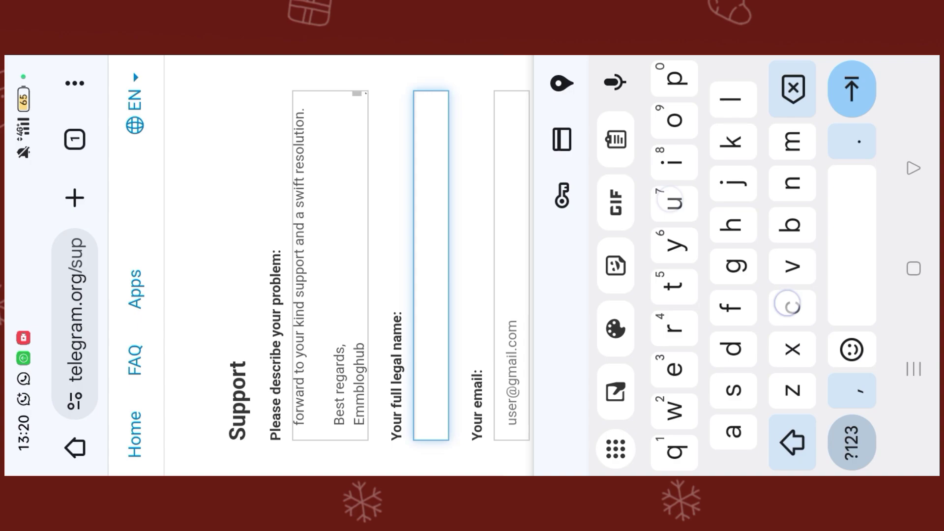
type("cjec")
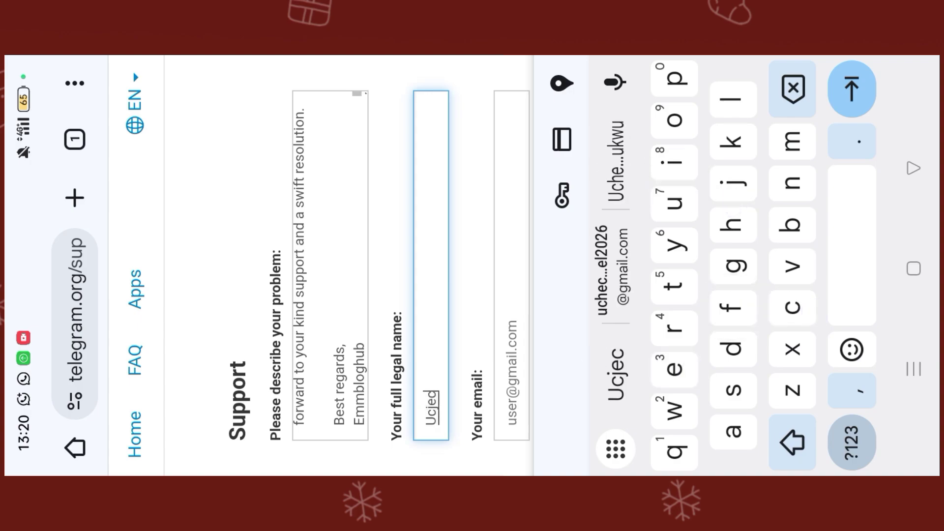
left_click(616, 163)
left_click(615, 281)
left_click(509, 404)
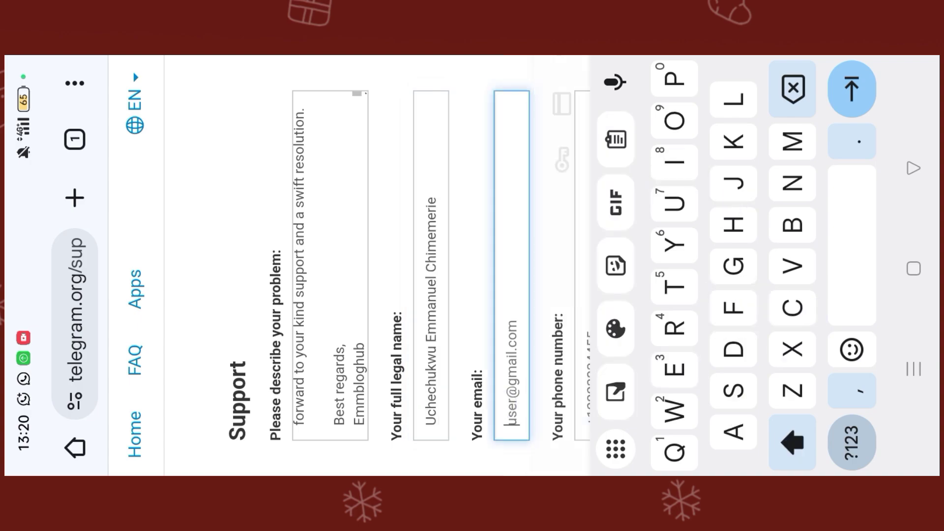
type("uch")
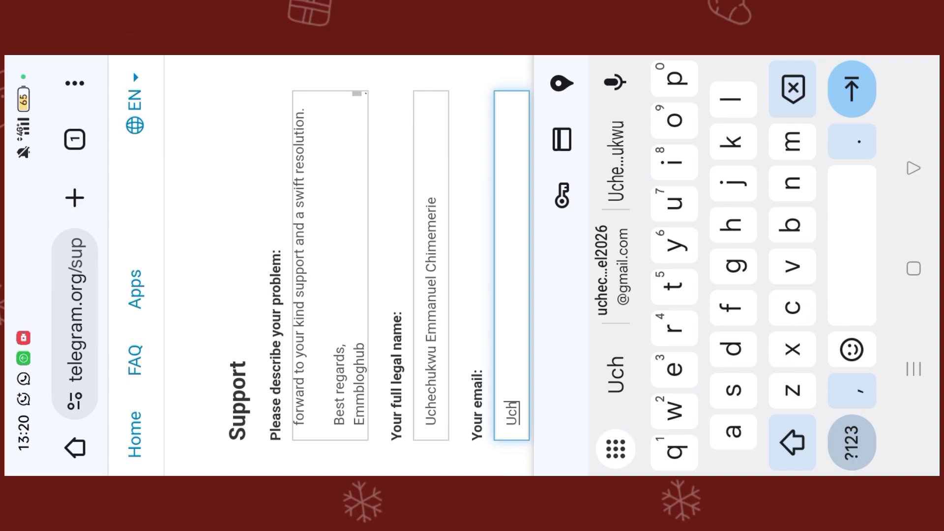
Enter the correct email address and begin entering the phone number digits
left_click(617, 210)
key("BackSpace")
key("BackSpace")
key("BackSpace")
key("BackSpace")
key("BackSpace")
key("BackSpace")
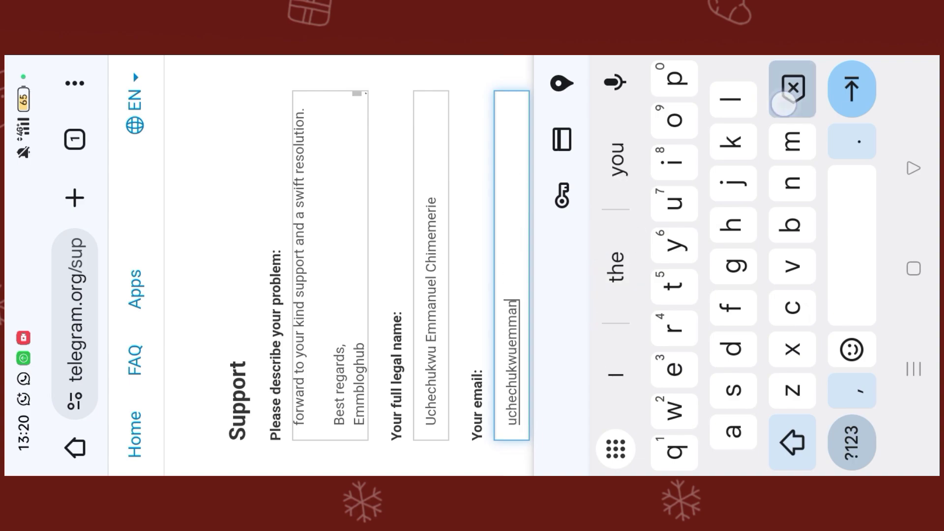
key("BackSpace")
key("BackSpace")
key("BackSpace")
key("BackSpace")
key("BackSpace")
key("BackSpace")
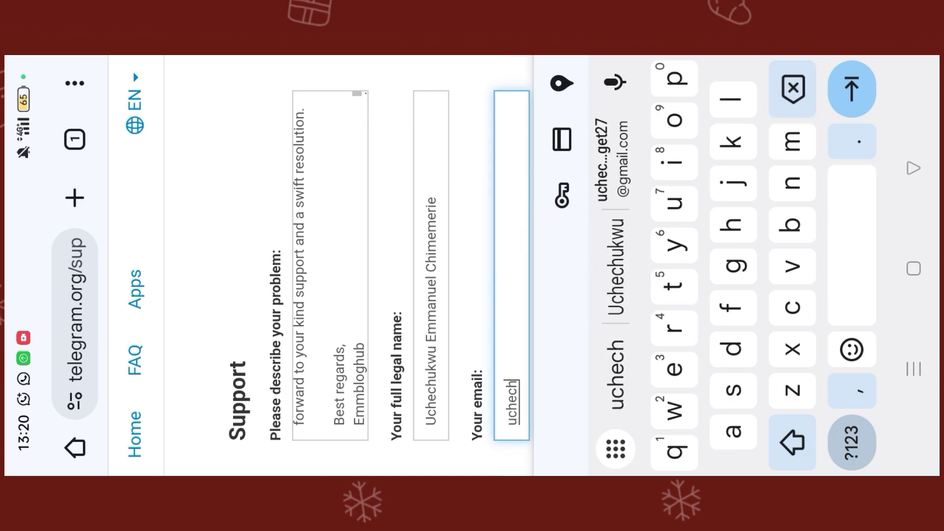
key("BackSpace")
left_click(617, 159)
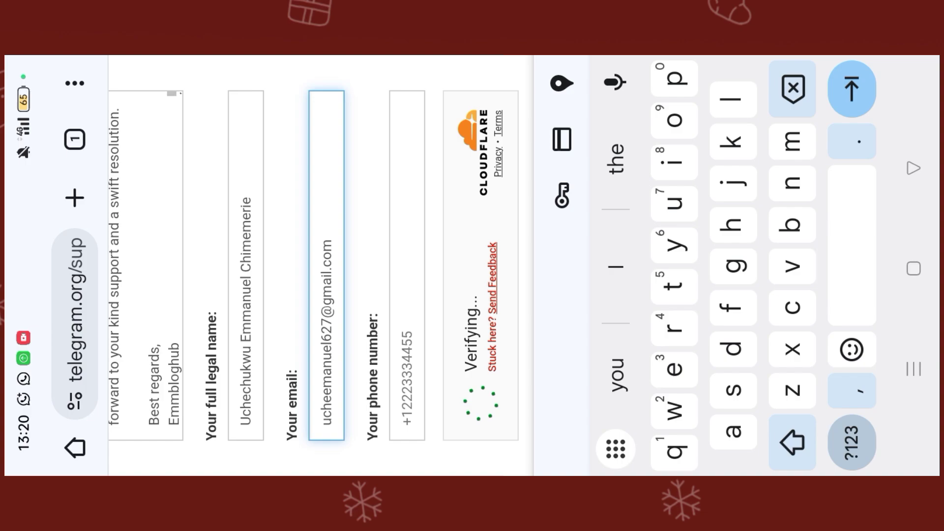
left_click(404, 403)
left_click(853, 441)
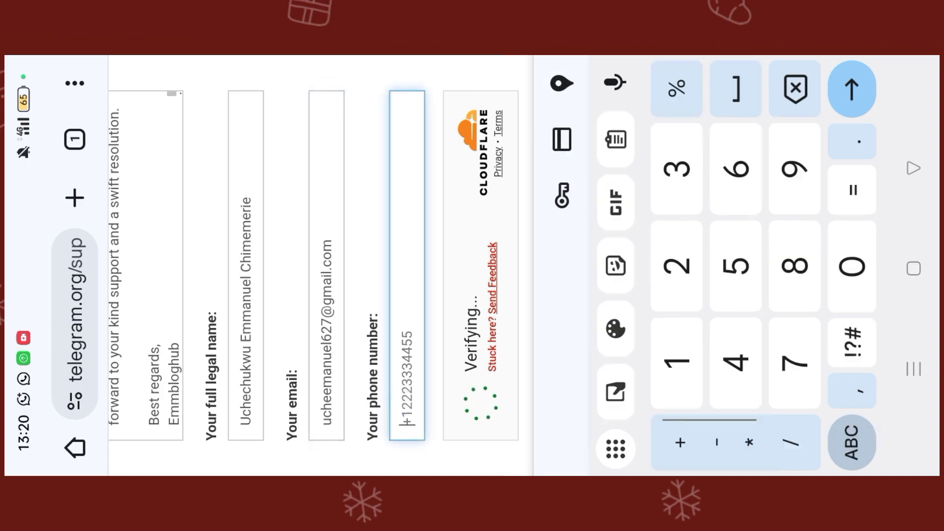
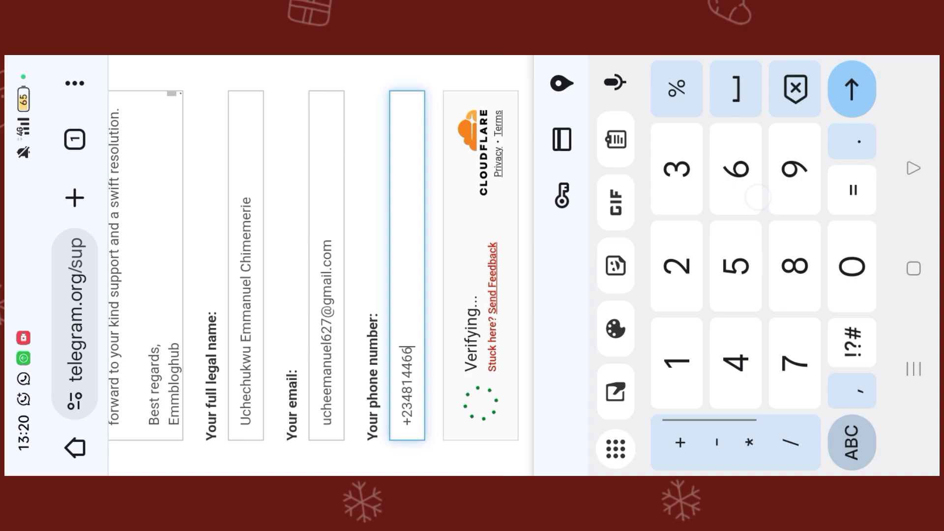
Complete the phone number, get past the Cloudflare check, and submit the appeal form
left_click(913, 168)
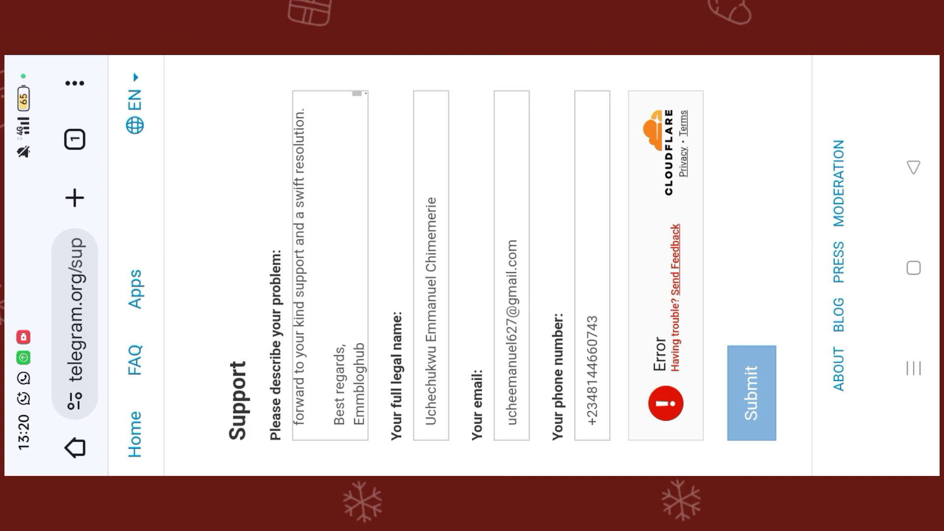
left_click(526, 201)
left_click_drag(222, 266, 383, 266)
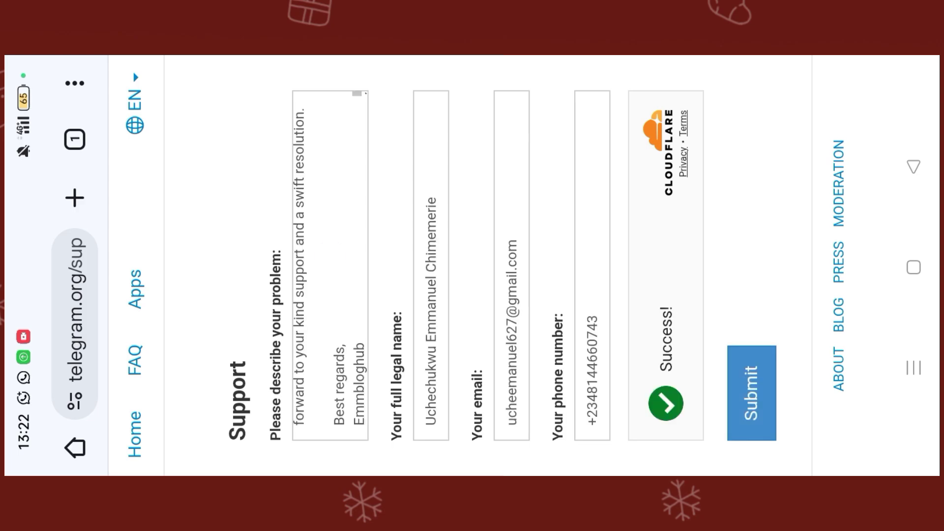
left_click(752, 393)
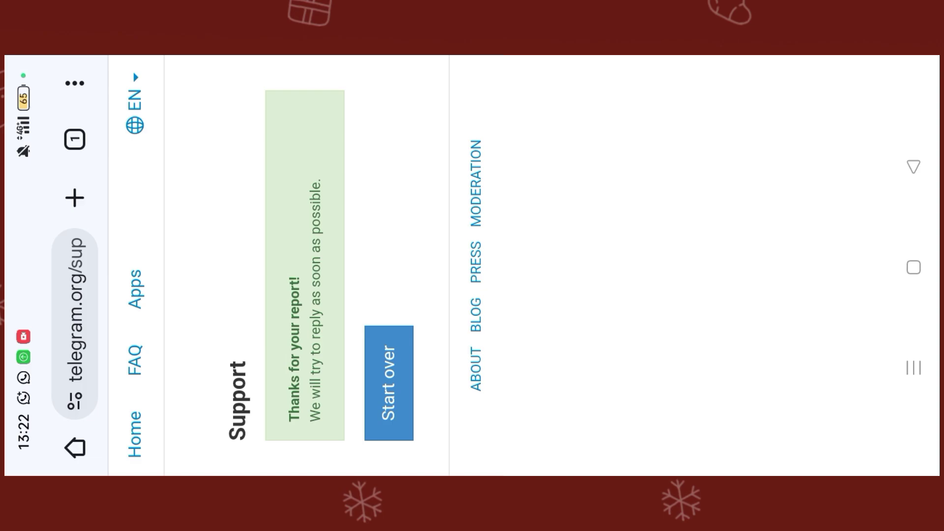
Search 'telegram email support', reopen the Telegram Support page, then go home
left_click(284, 125)
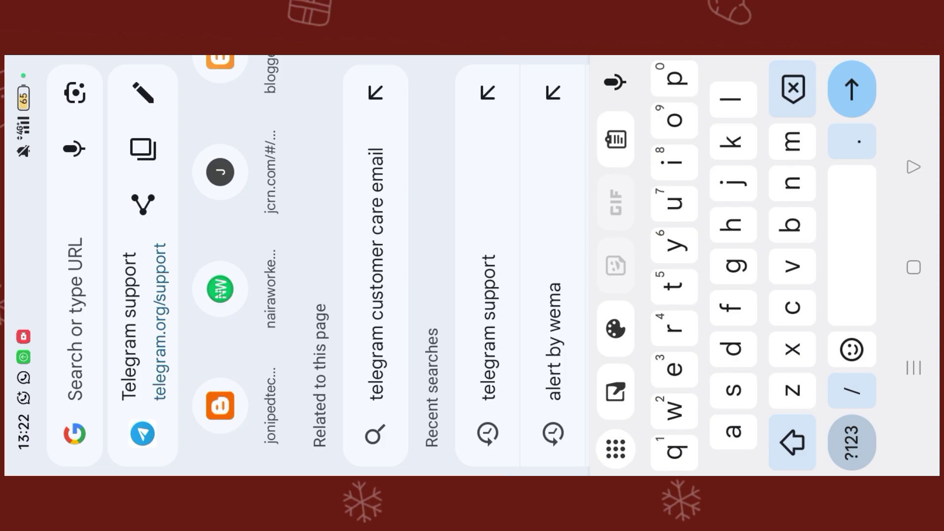
type("telegram")
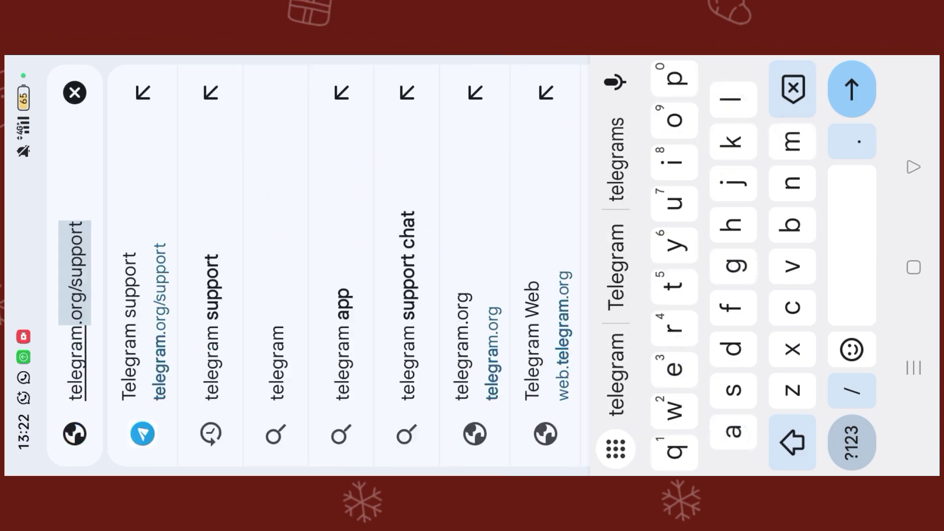
type(" email s")
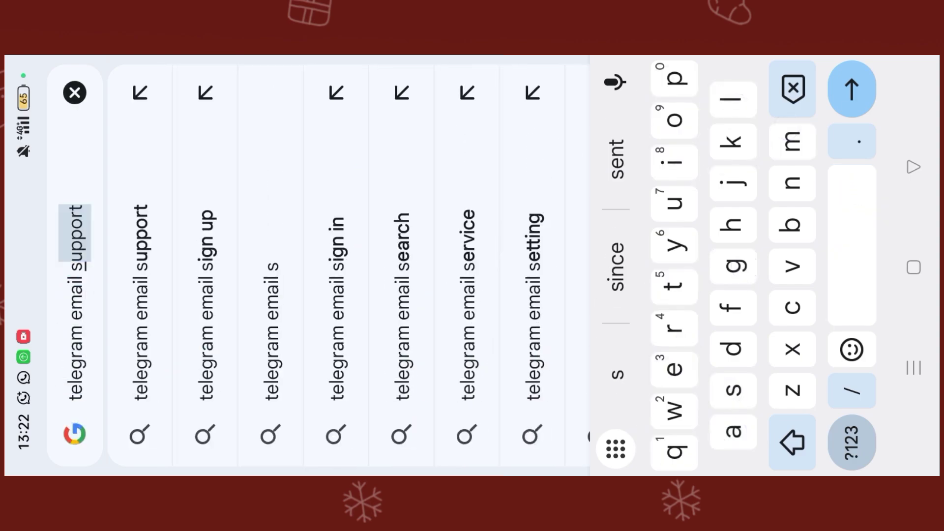
left_click(139, 303)
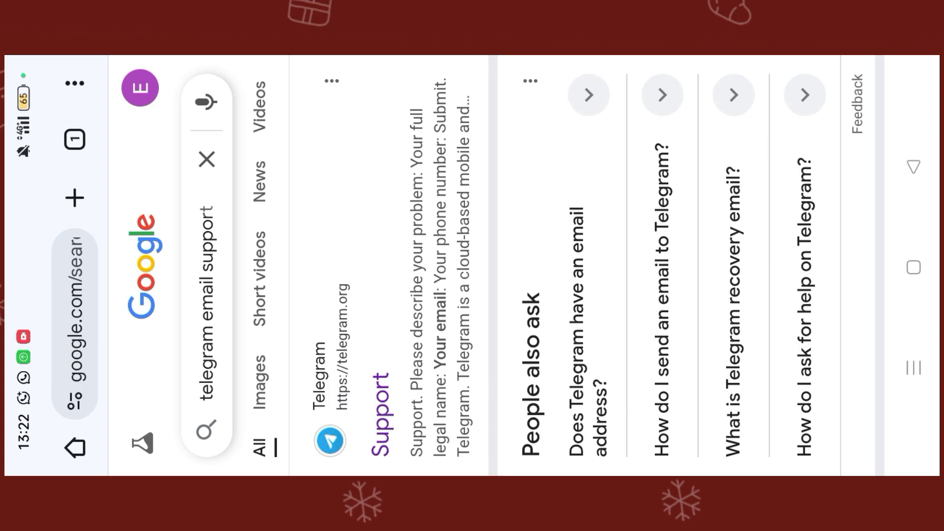
scroll(499, 266, "down", 5)
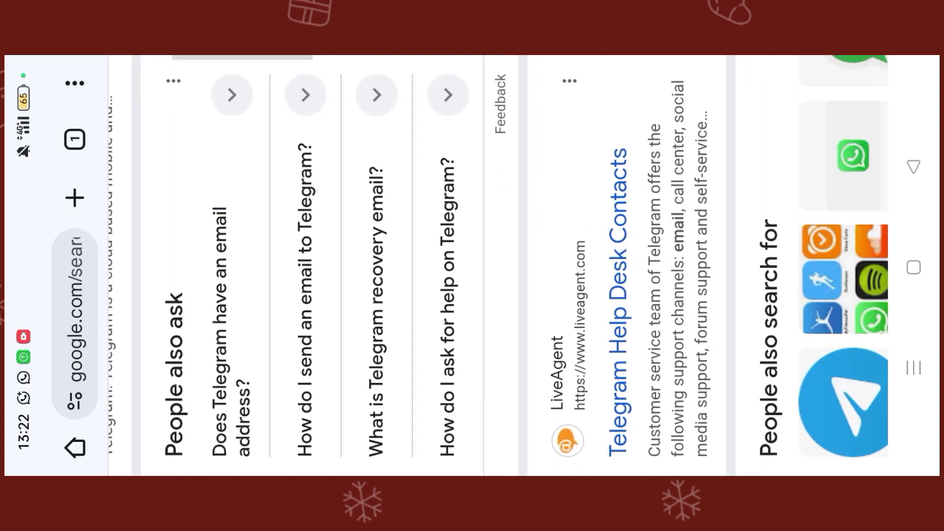
scroll(499, 267, "down", 5)
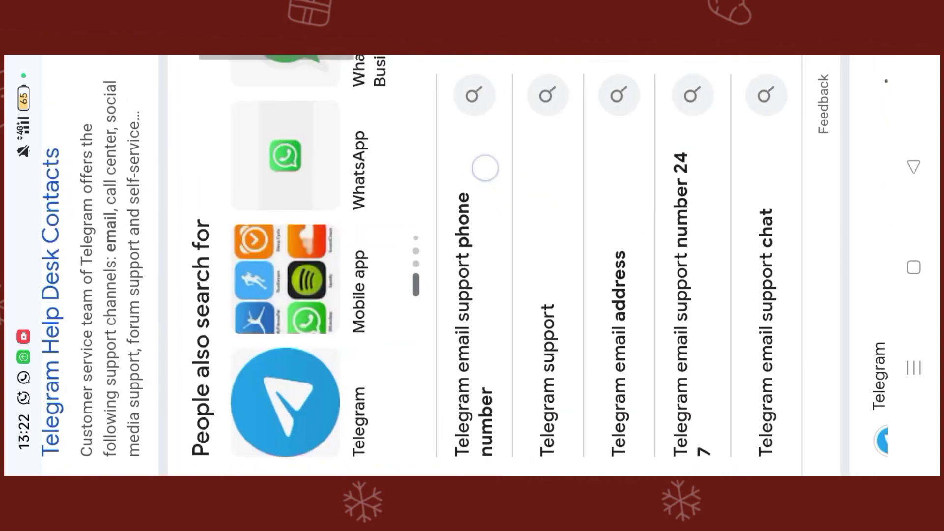
scroll(499, 266, "up", 5)
scroll(498, 266, "up", 5)
left_click(347, 384)
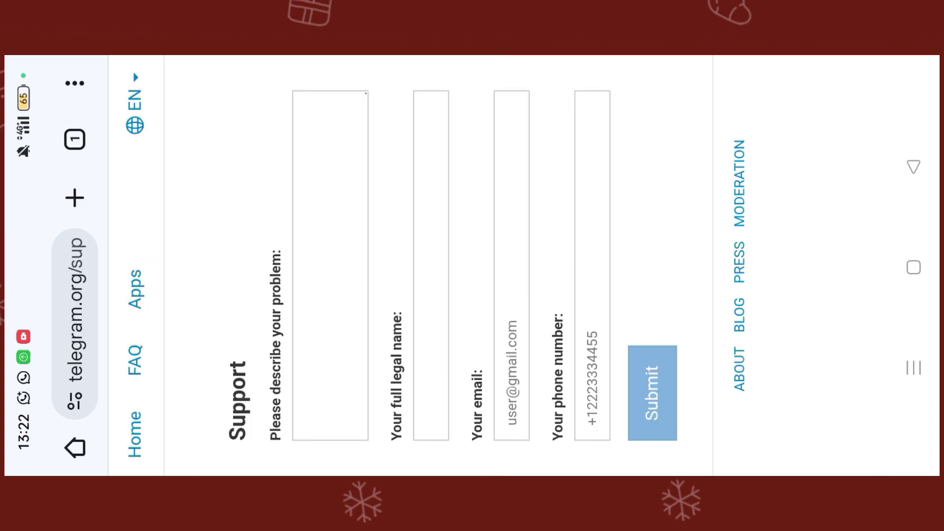
left_click(135, 104)
left_click(646, 211)
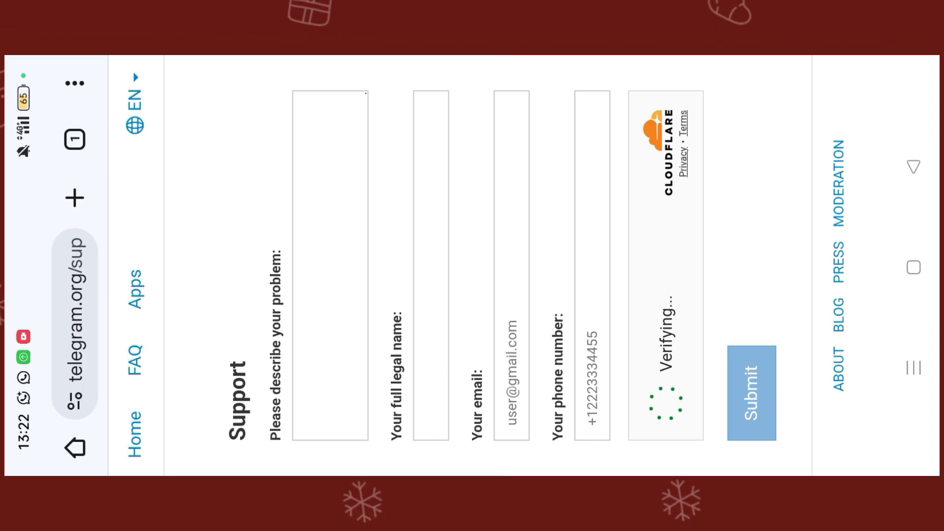
left_click(913, 267)
left_click(913, 367)
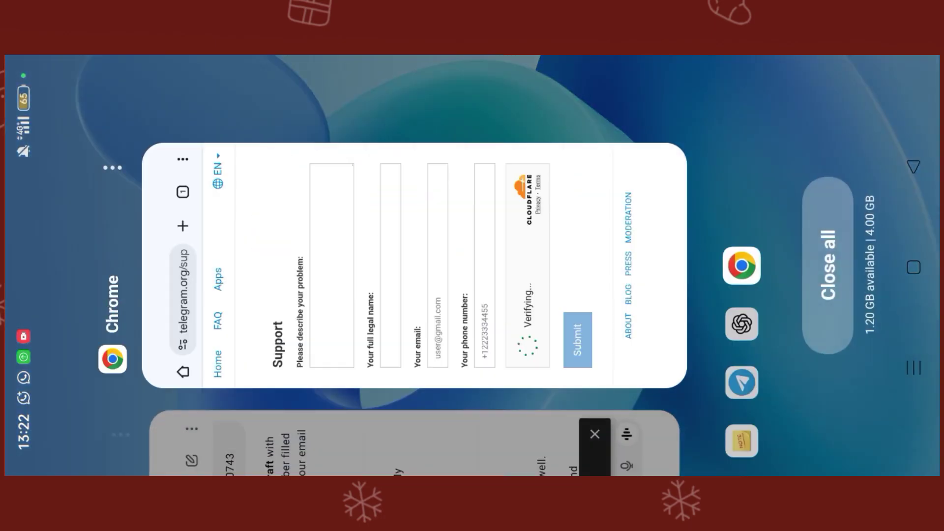
left_click(413, 443)
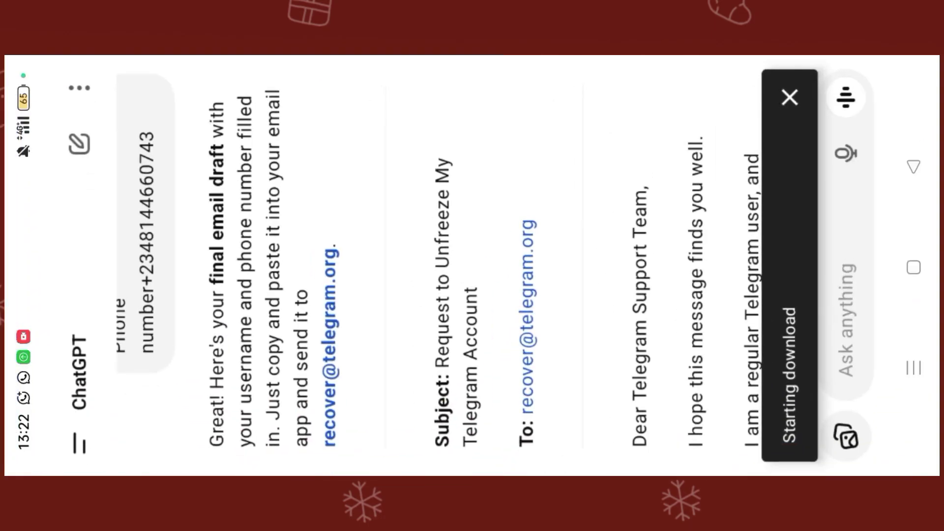
left_click(914, 267)
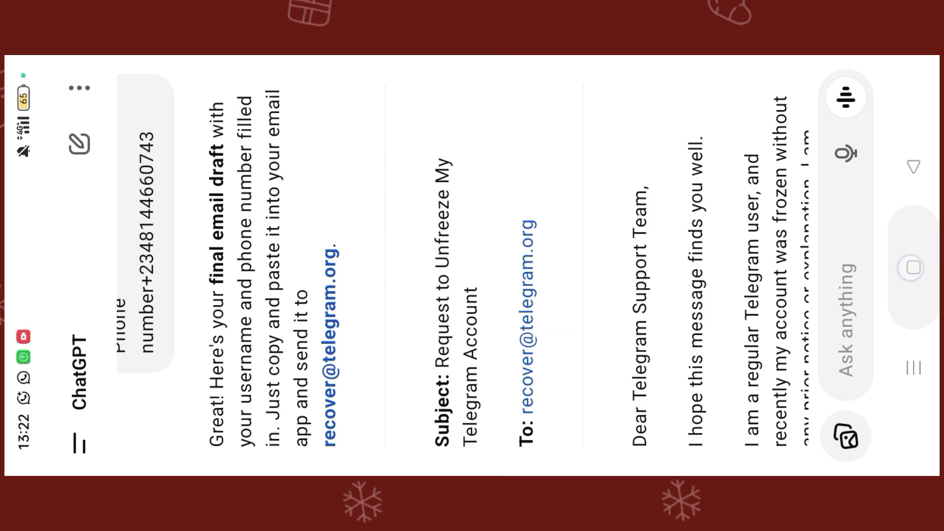
left_click_drag(738, 266, 296, 266)
left_click(83, 384)
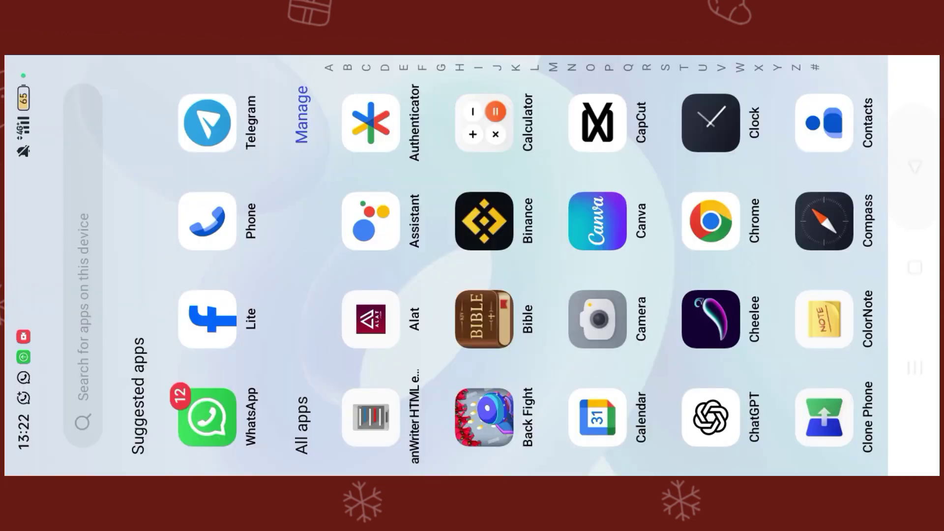
scroll(501, 271, "right", 10)
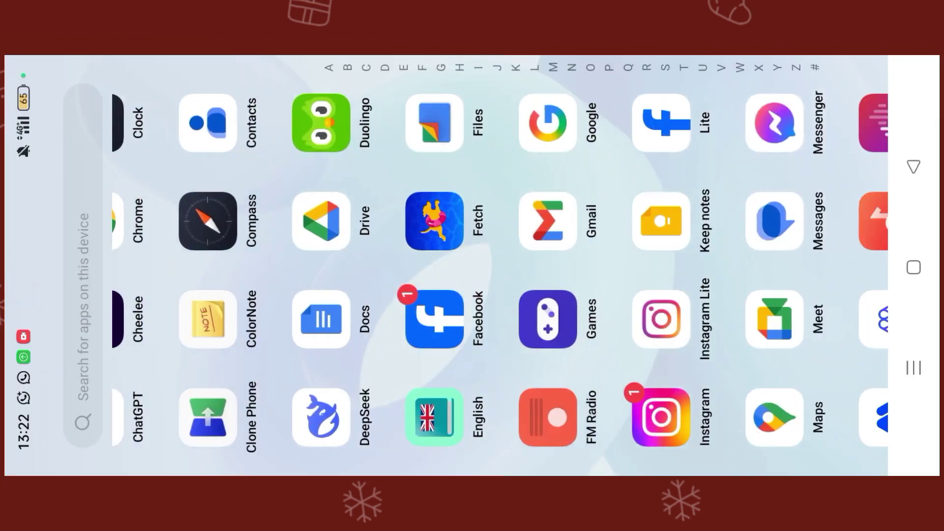
left_click(547, 221)
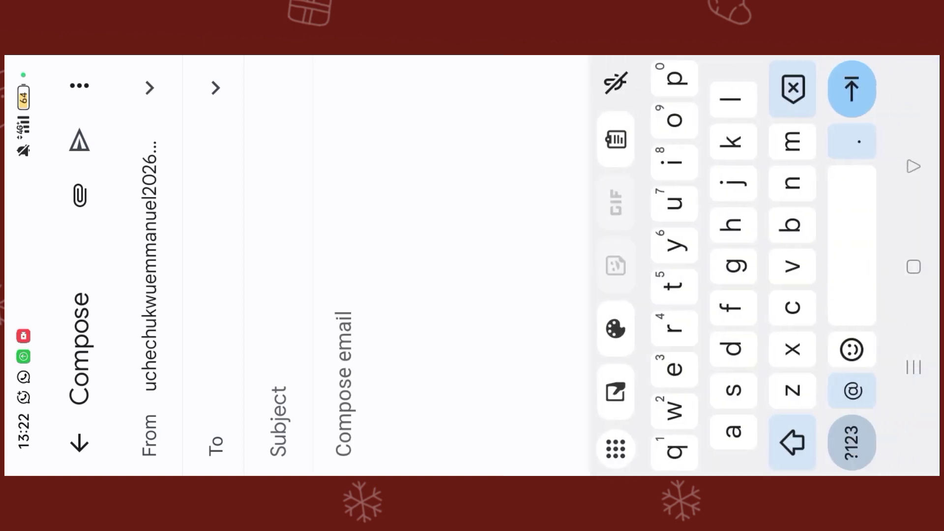
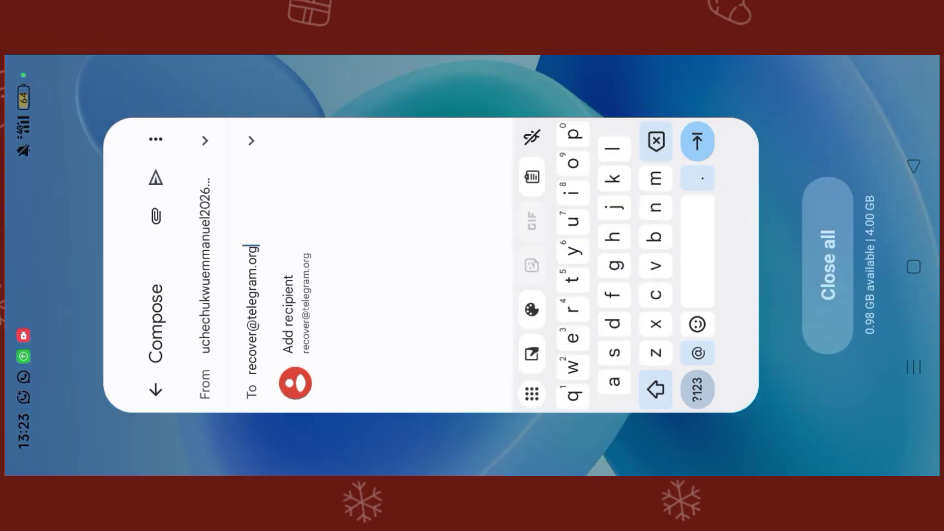
left_click_drag(413, 413, 413, 147)
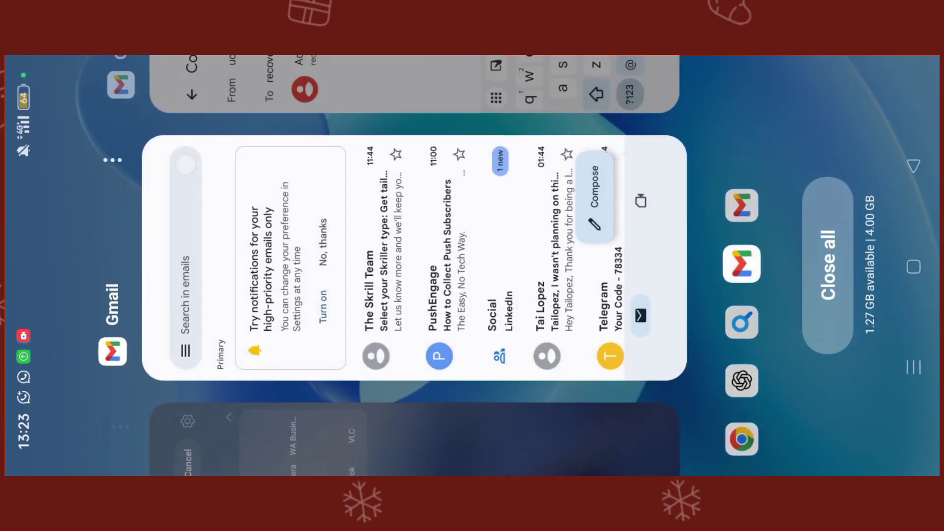
left_click_drag(632, 220, 633, 74)
mouse_move(627, 247)
left_mouse_down()
mouse_move(628, 96)
mouse_move(603, 310)
left_mouse_up()
left_click_drag(628, 148, 627, 340)
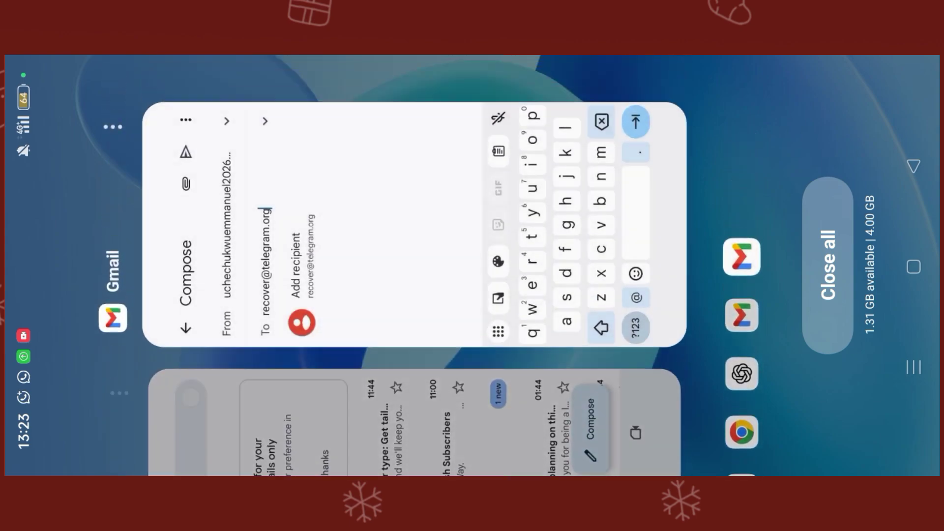
left_click(636, 196)
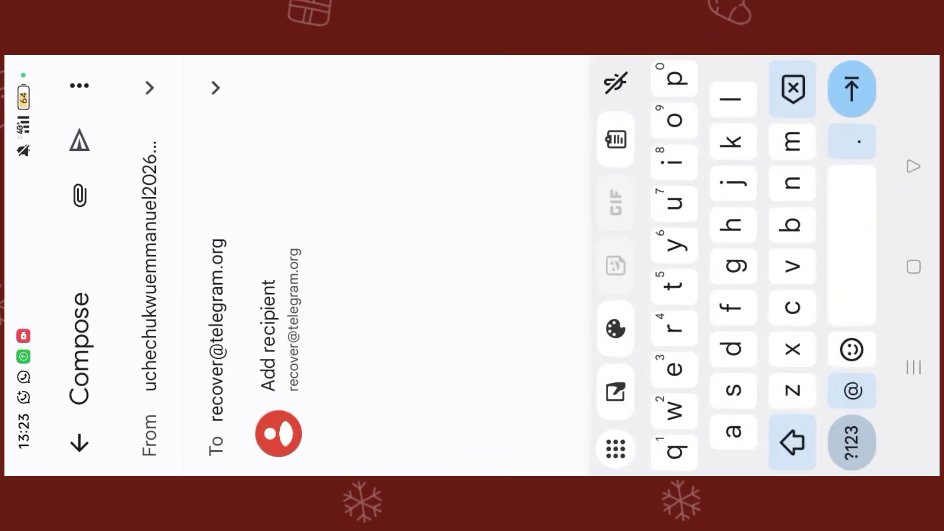
left_click(295, 362)
Paste the 'Dear Telegram Support Team' letter into the body and send the email
left_click(281, 293)
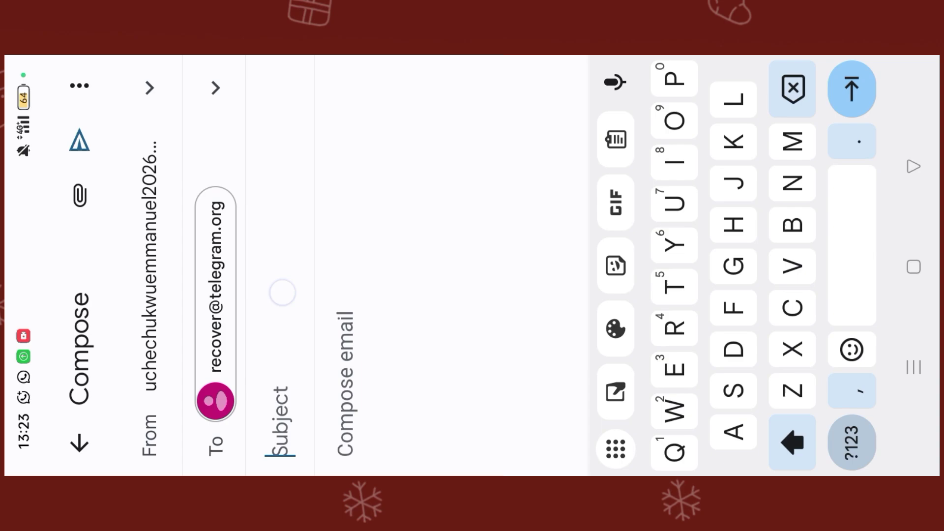
left_click(616, 139)
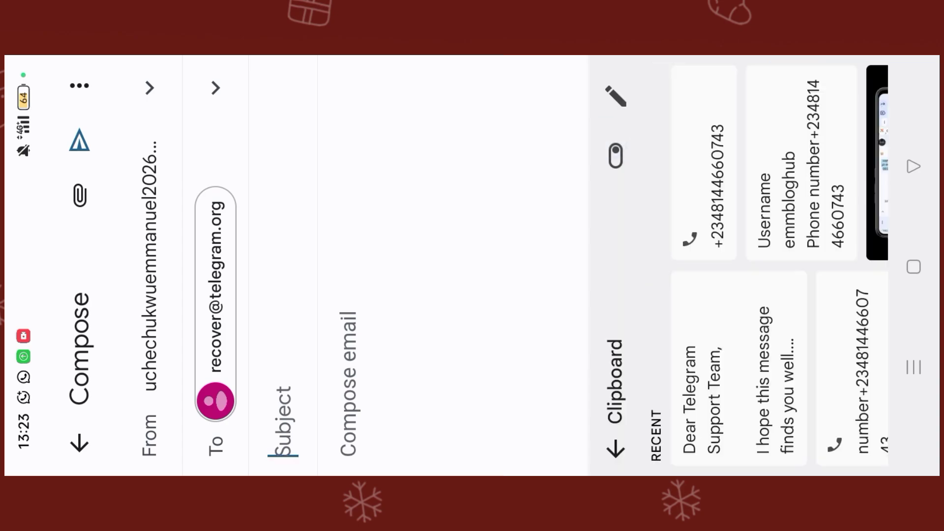
left_click(433, 297)
left_click(615, 139)
left_click(738, 369)
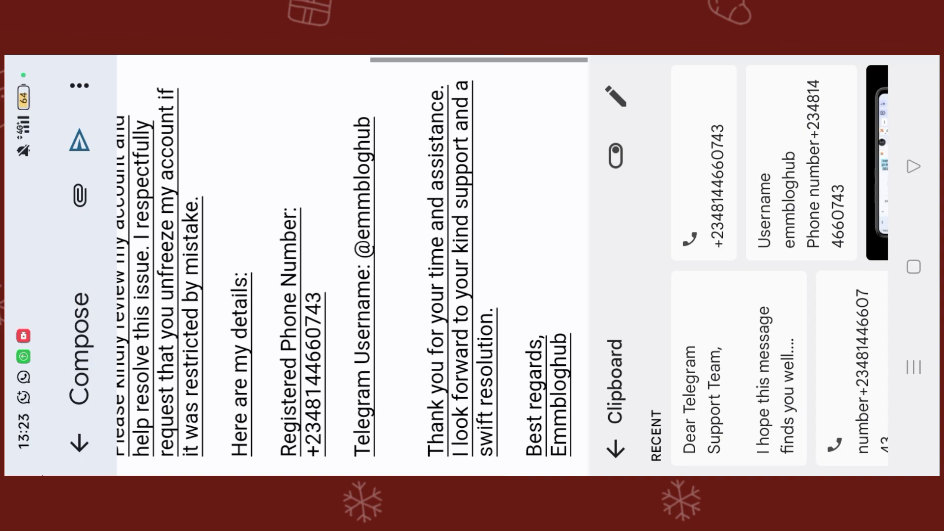
left_click(616, 449)
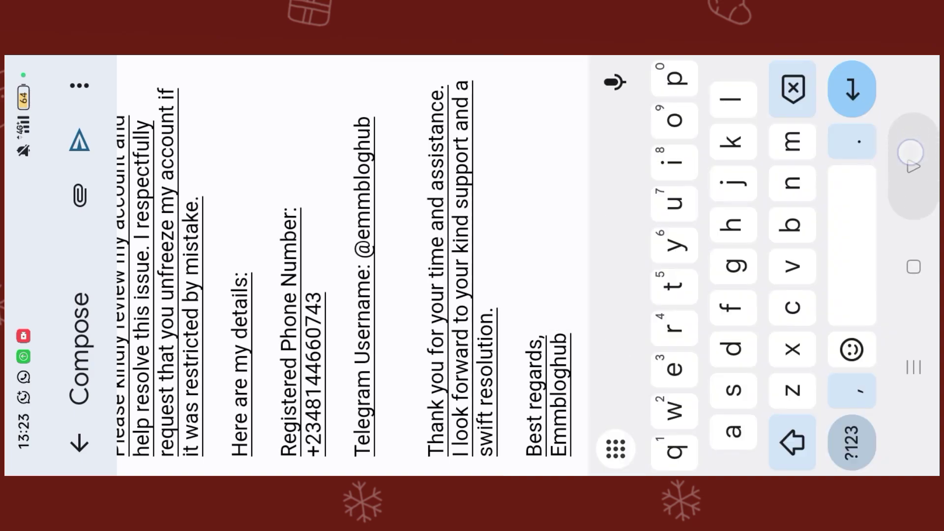
key("Escape")
left_click_drag(537, 241, 738, 240)
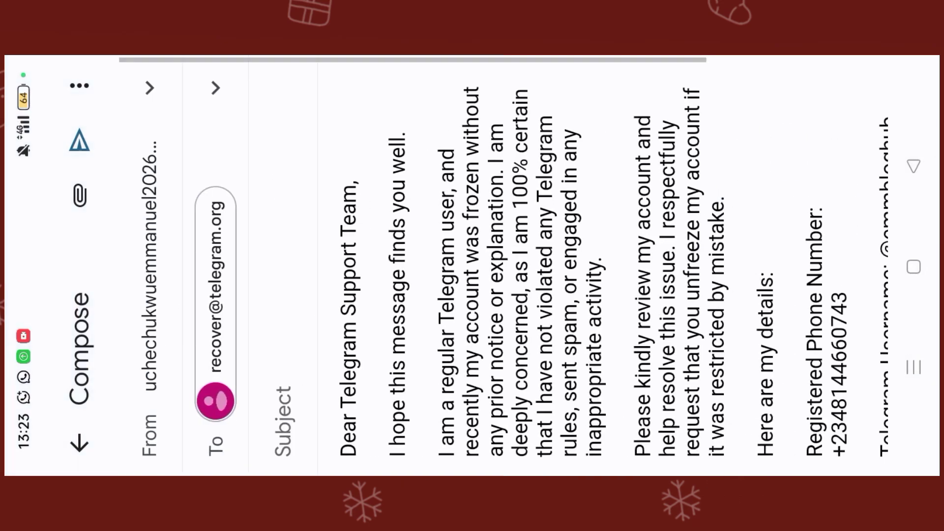
left_click(80, 139)
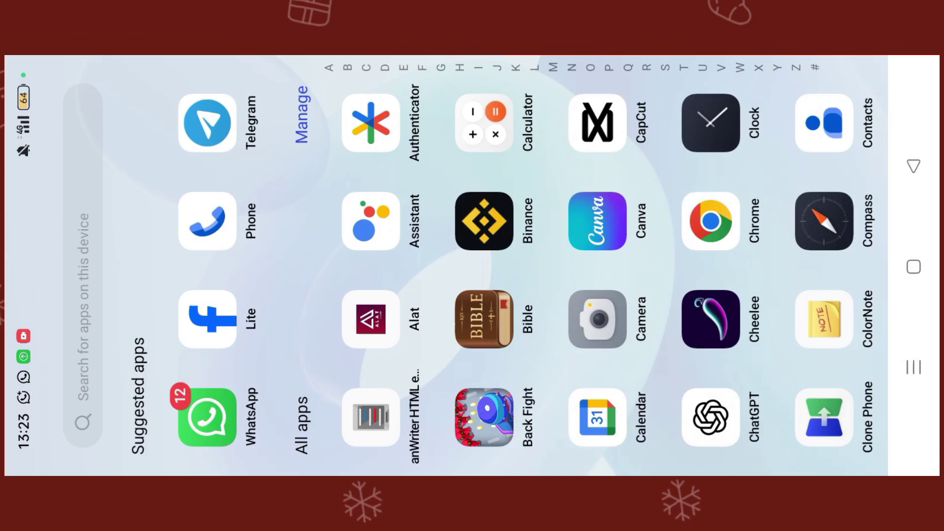